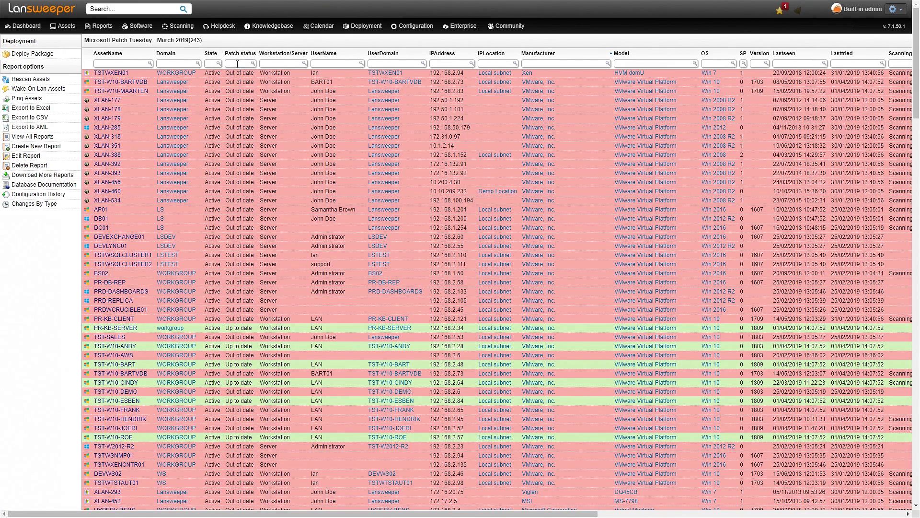
Filter the March 2019 Patch Tuesday report by Workstation/Server to 'work', leaving 207 workstations.
click(237, 63)
text(up)
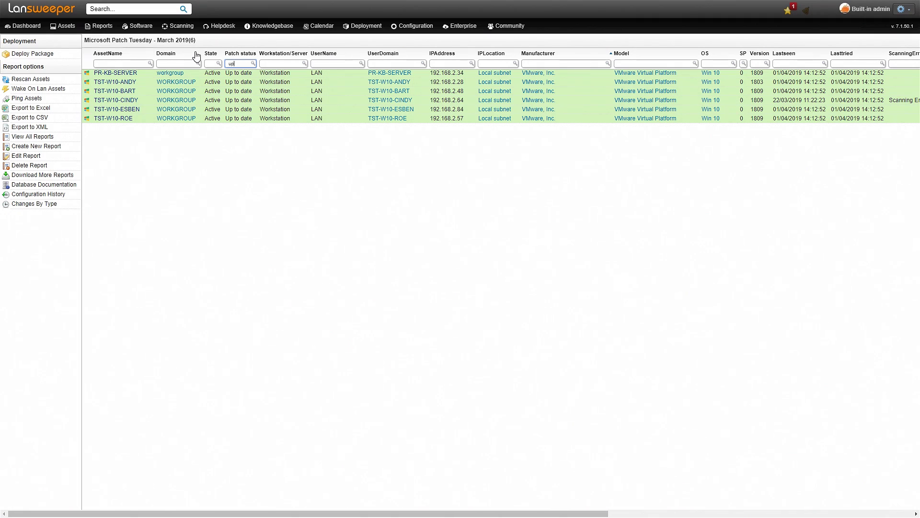
key(BackSpace)
key(BackSpace)
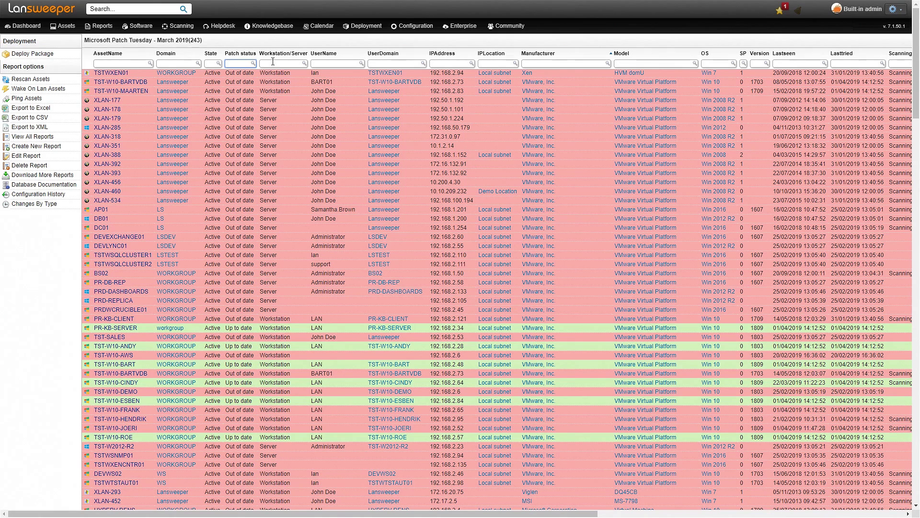
click(269, 62)
text(rk)
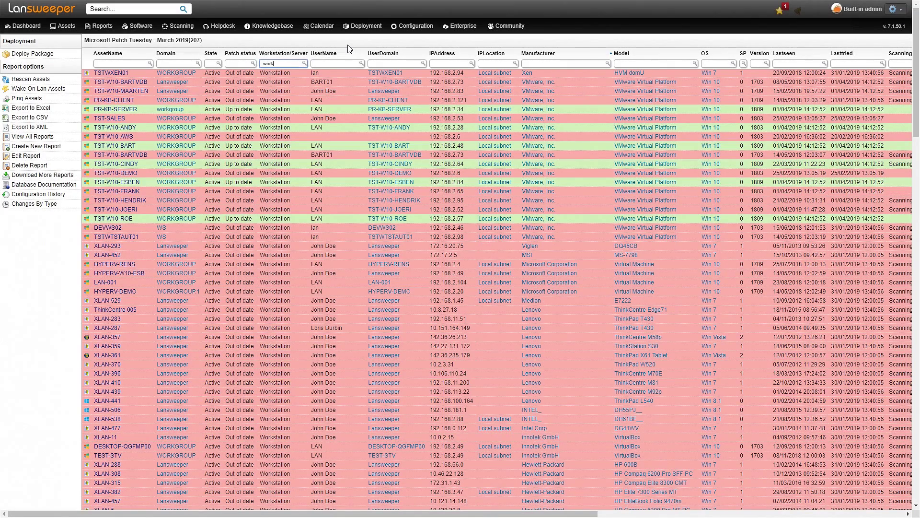
scroll(334, 264, down, 5)
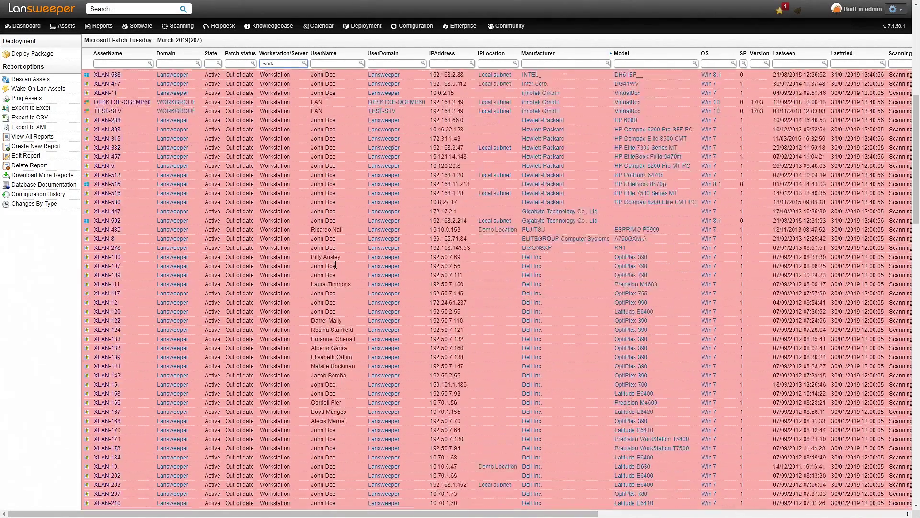
scroll(335, 264, down, 2)
scroll(334, 264, down, 2)
scroll(335, 263, down, 2)
scroll(334, 266, down, 2)
scroll(334, 263, up, 3)
scroll(334, 265, up, 3)
scroll(334, 264, up, 3)
scroll(335, 264, up, 3)
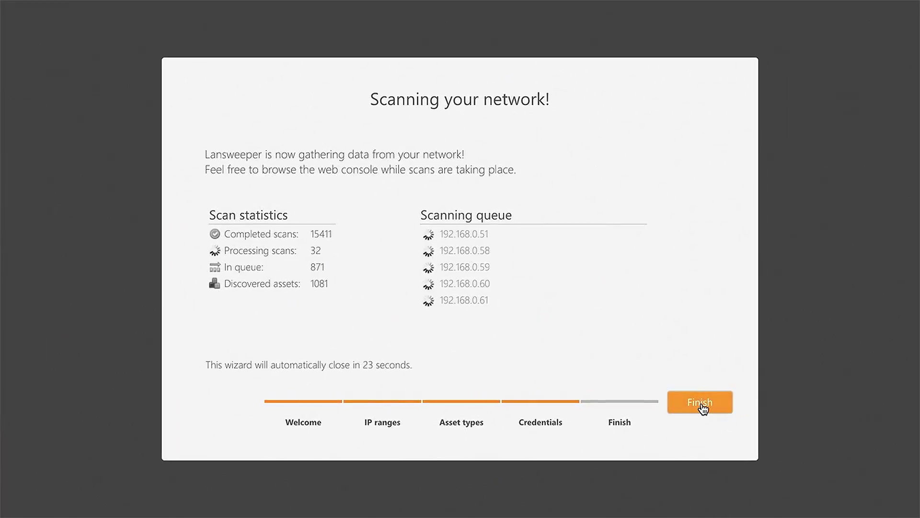
Finish the Scanning your network wizard and return to the dashboard.
click(701, 403)
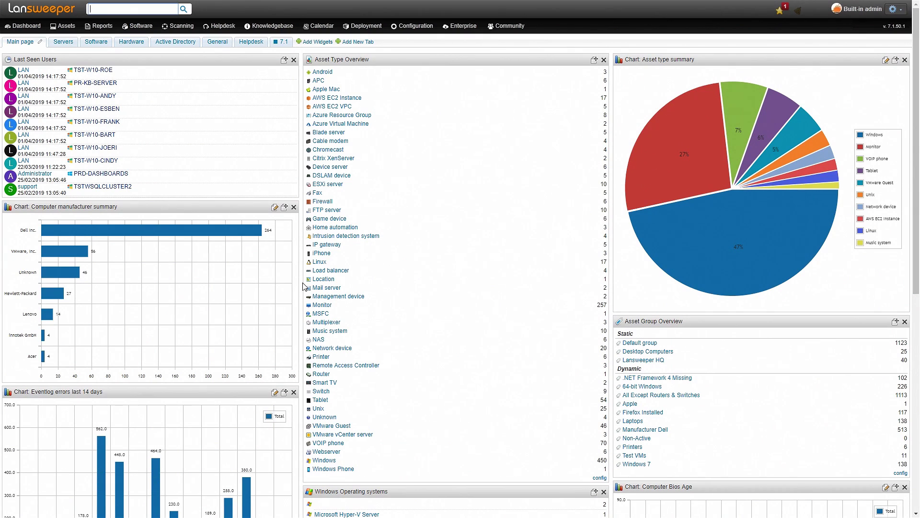
Show all Windows assets from the Asset Types list, 450 machines.
click(66, 27)
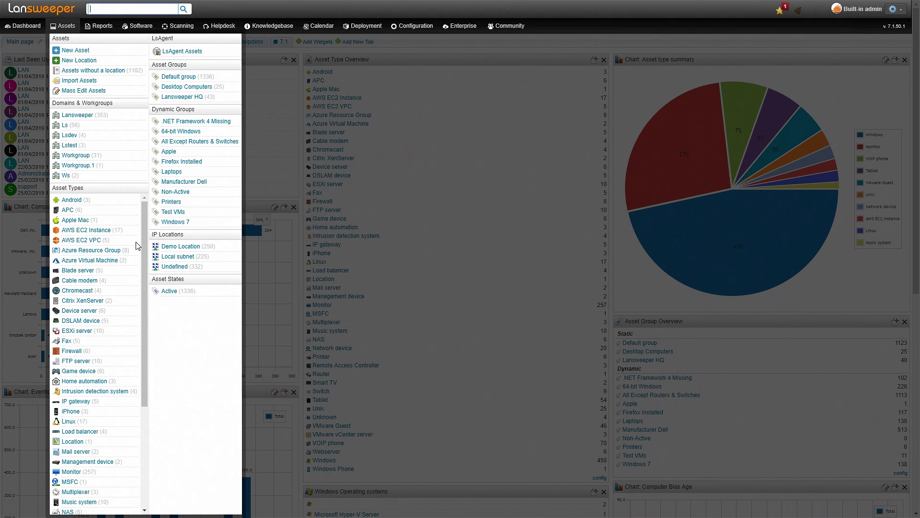
scroll(139, 252, down, 2)
scroll(141, 257, down, 2)
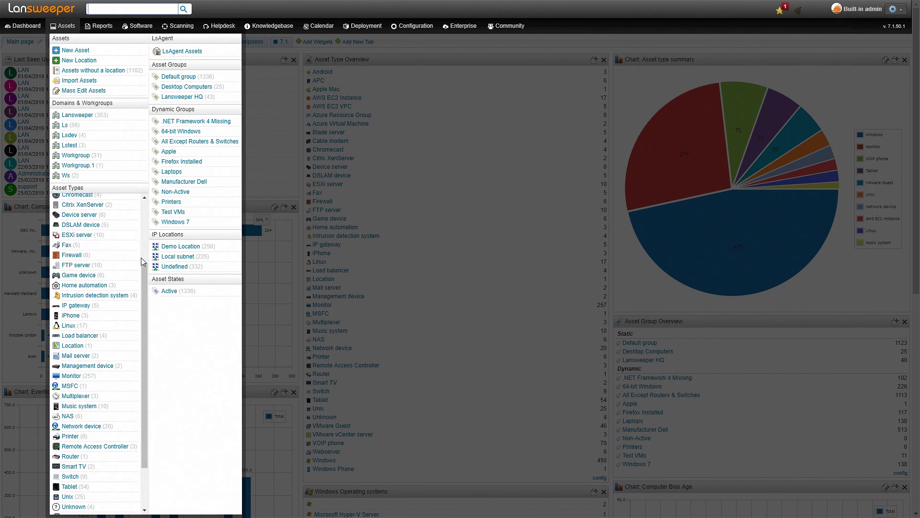
scroll(141, 261, down, 2)
scroll(142, 261, down, 1)
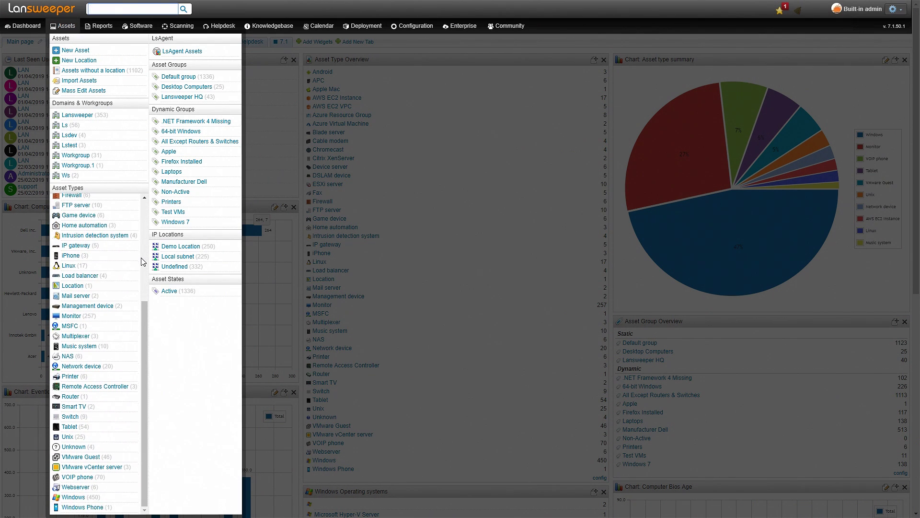
click(76, 497)
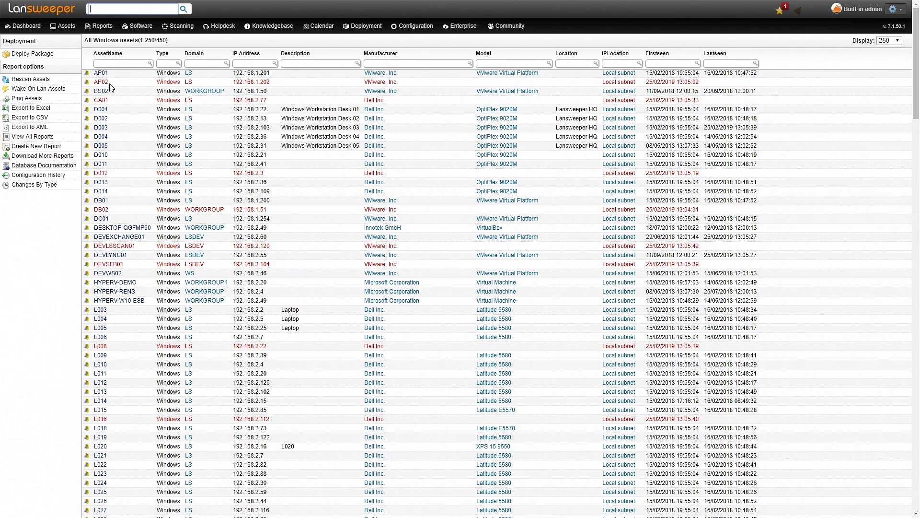
mouse_move(99, 26)
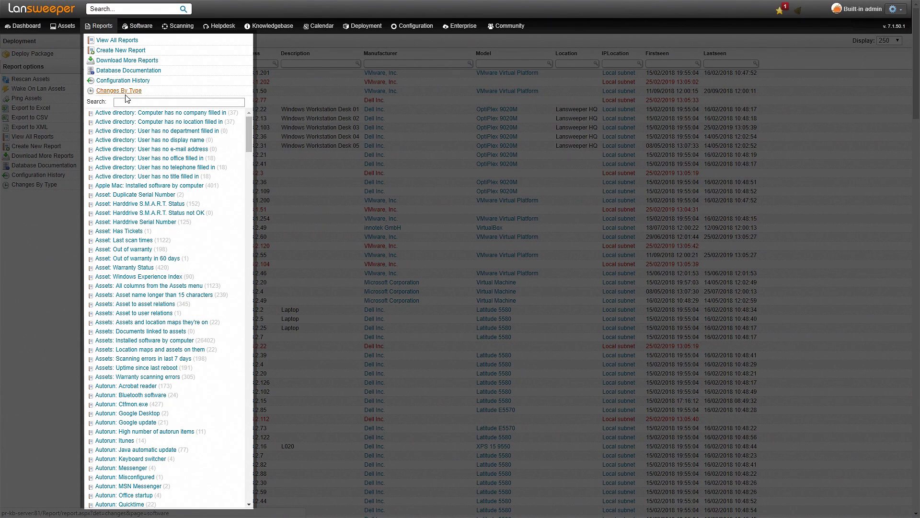
Search reports for 'patch' and load Microsoft Patch Tuesday - March 2019 with 243 assets.
click(130, 101)
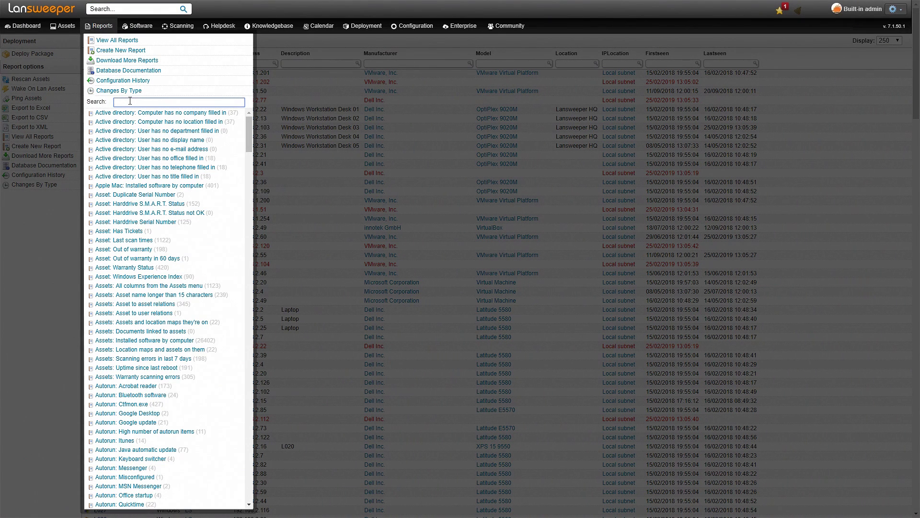
text(patch)
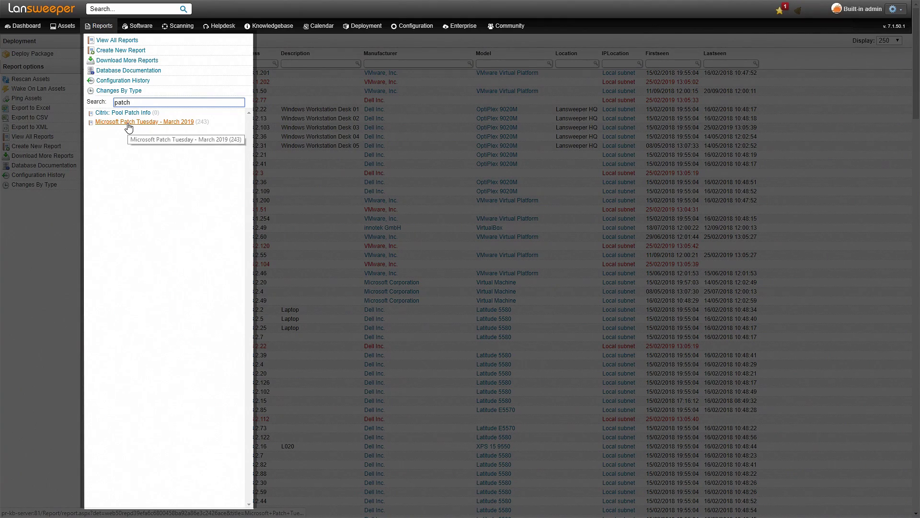
click(128, 122)
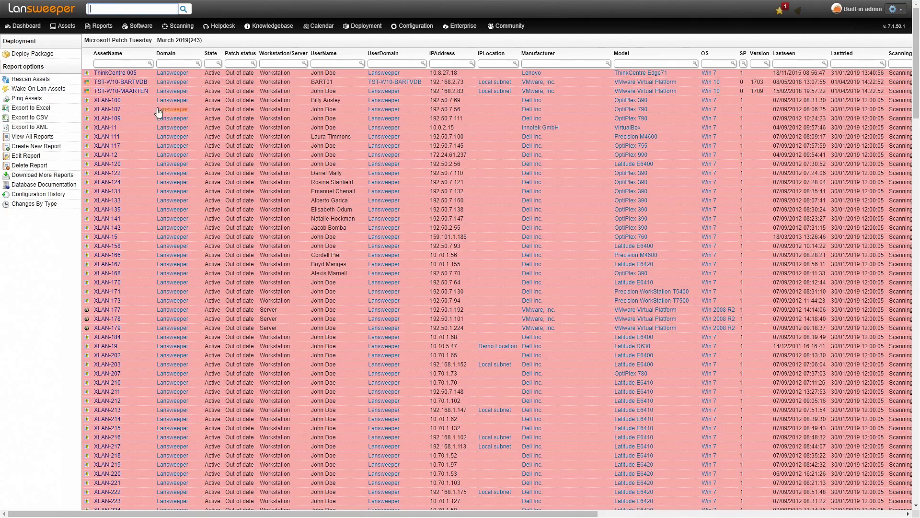
scroll(216, 255, down, 1)
scroll(237, 252, down, 3)
scroll(257, 246, down, 3)
scroll(257, 246, down, 3)
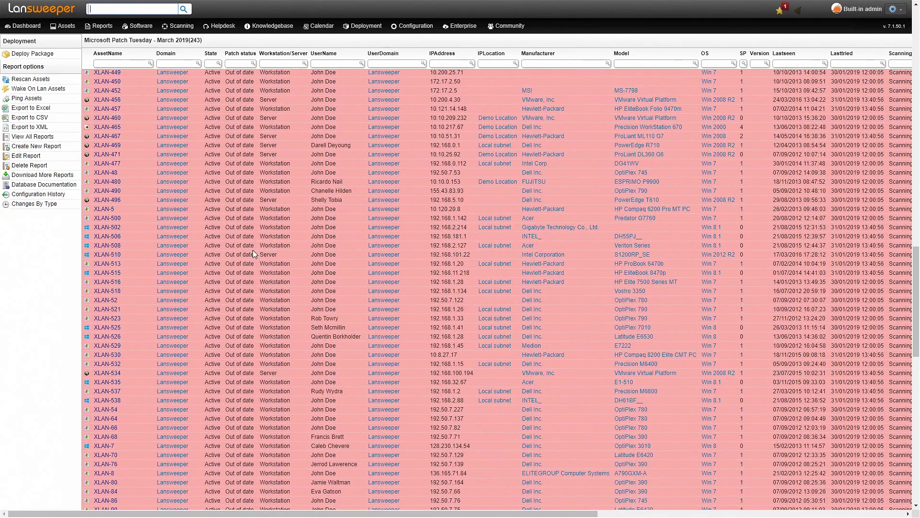
scroll(253, 250, down, 3)
scroll(252, 250, down, 2)
scroll(253, 250, down, 3)
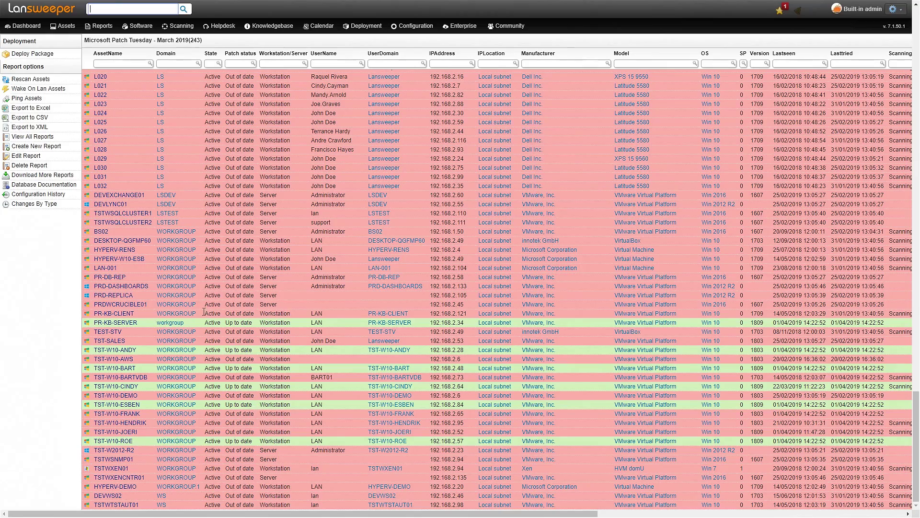
Start a new custom report and replace its default SQL with the pasted patch-status query.
click(102, 32)
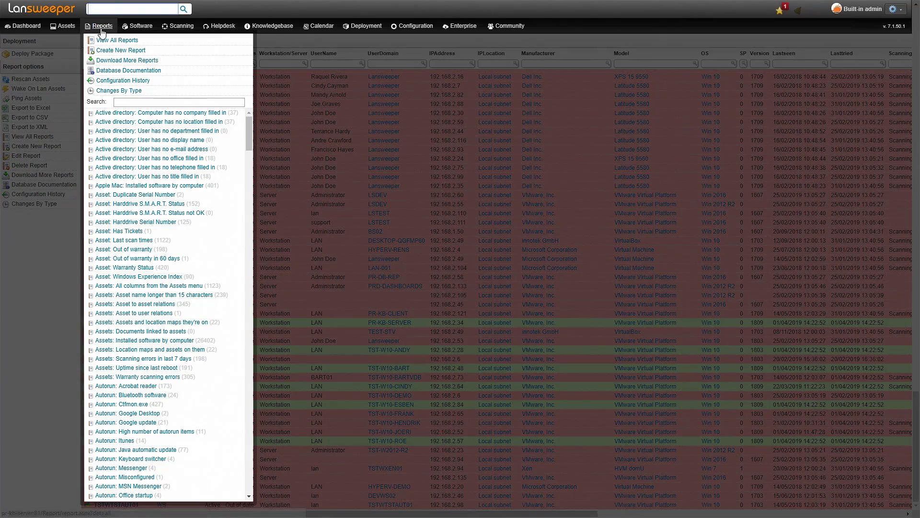
click(117, 55)
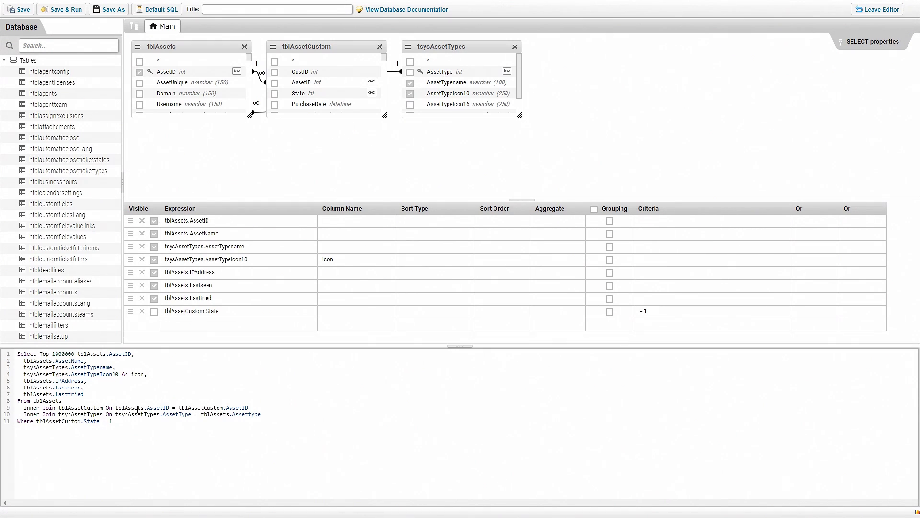
drag(112, 420, 2, 354)
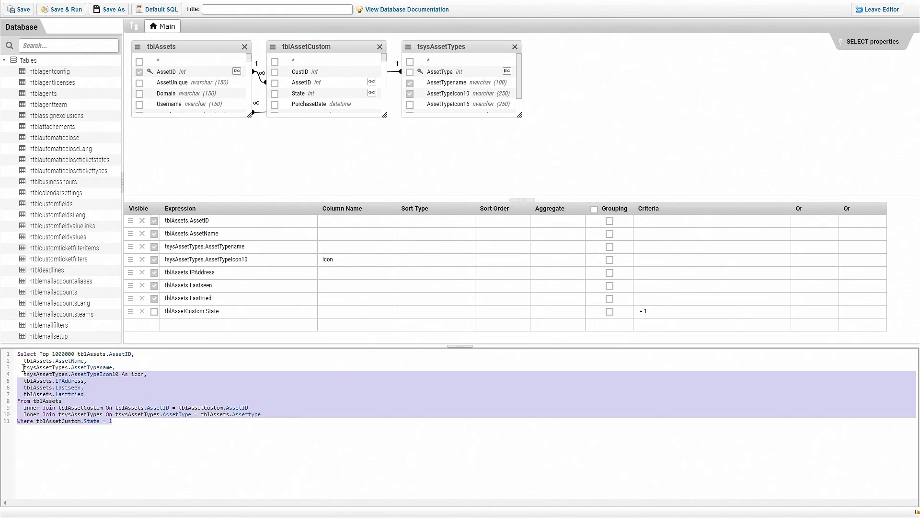
key(Delete)
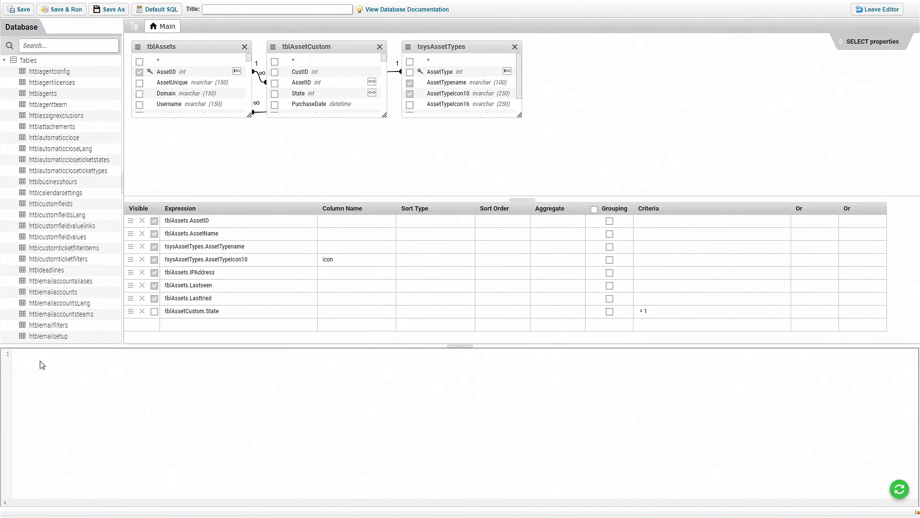
key(ctrl+v)
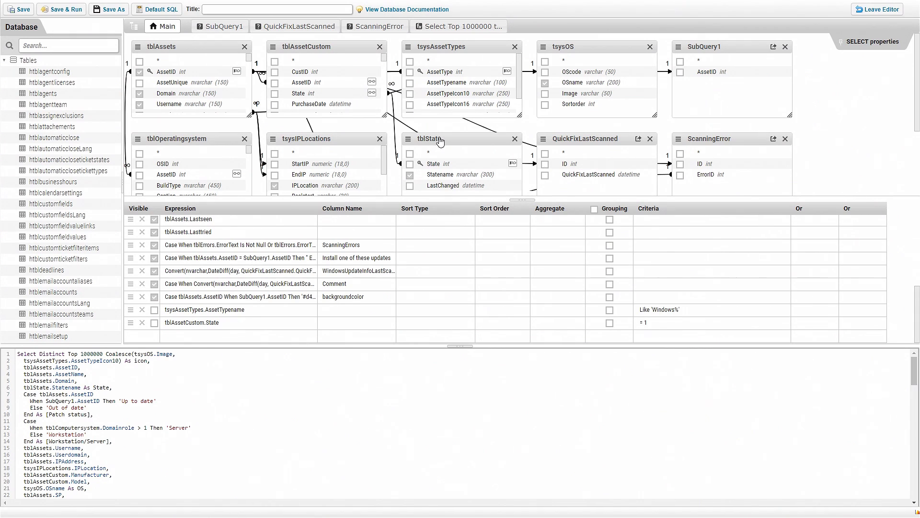
Name the report 'Patch Tuesday April', then save and run it, listing 243 assets.
click(238, 11)
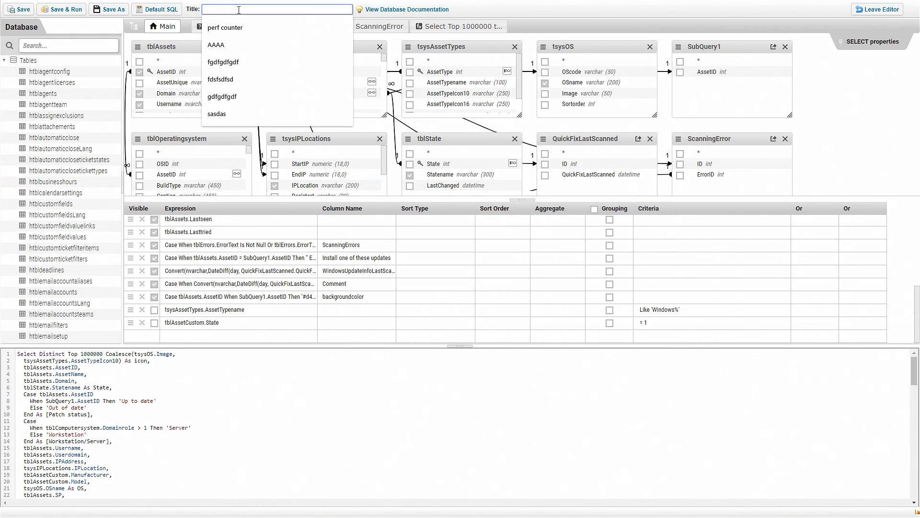
text(Pa)
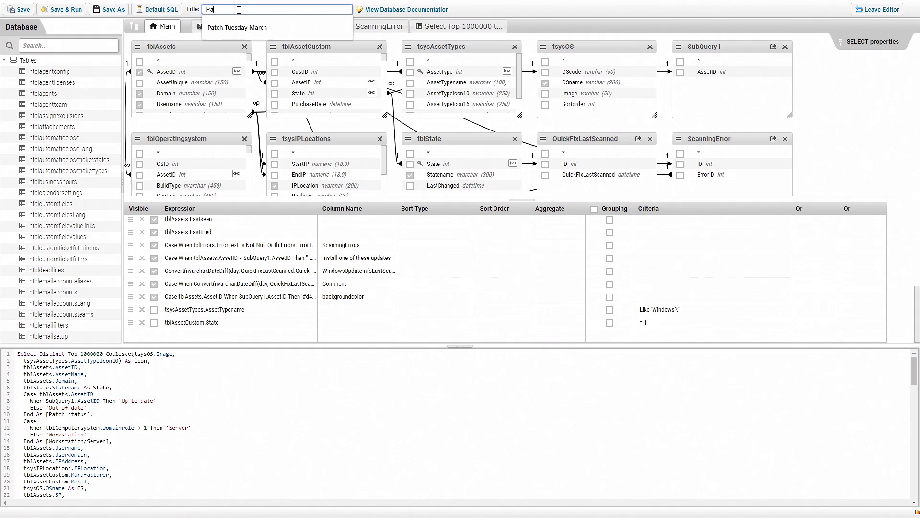
text(tch Tuesday Ap)
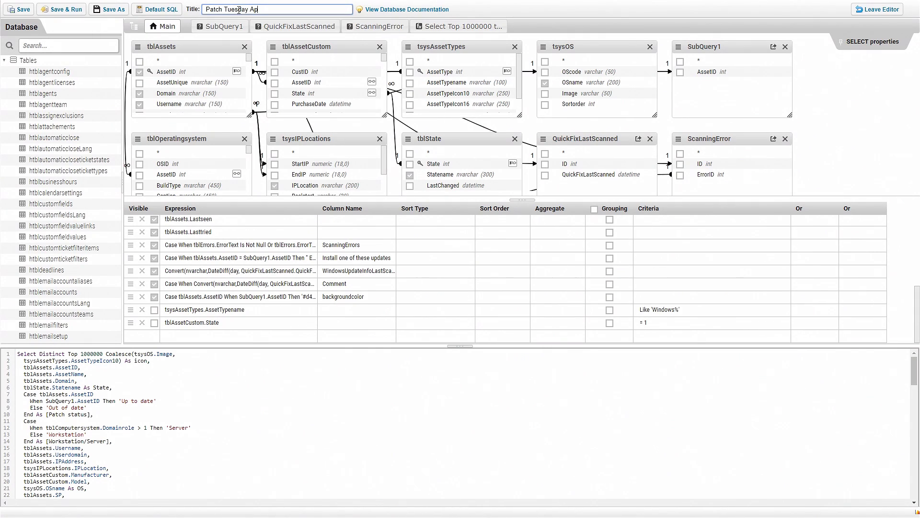
text(ril)
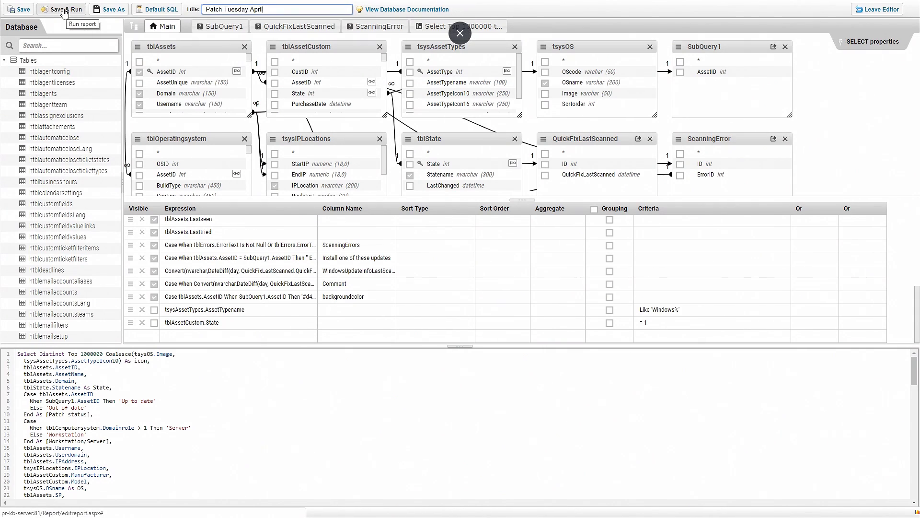
click(64, 12)
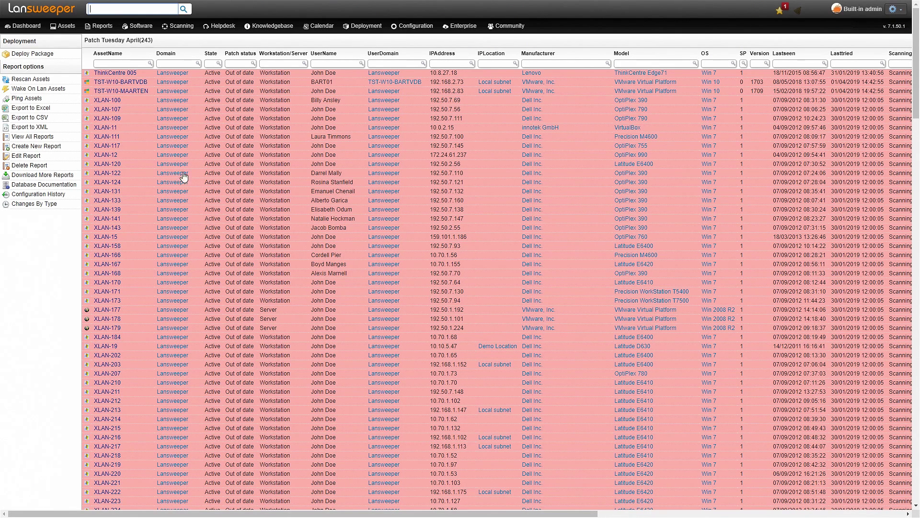
scroll(239, 259, down, 2)
scroll(252, 261, down, 5)
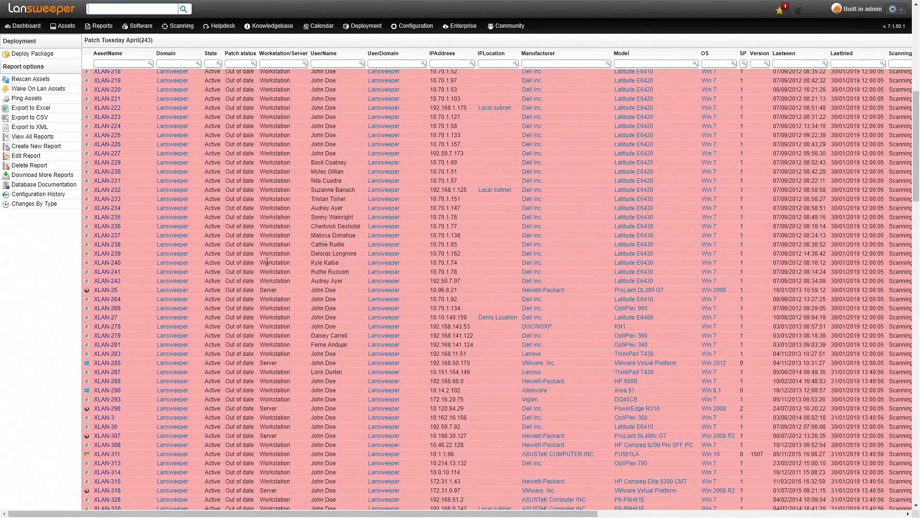
scroll(267, 262, down, 5)
scroll(281, 263, down, 5)
scroll(296, 265, down, 5)
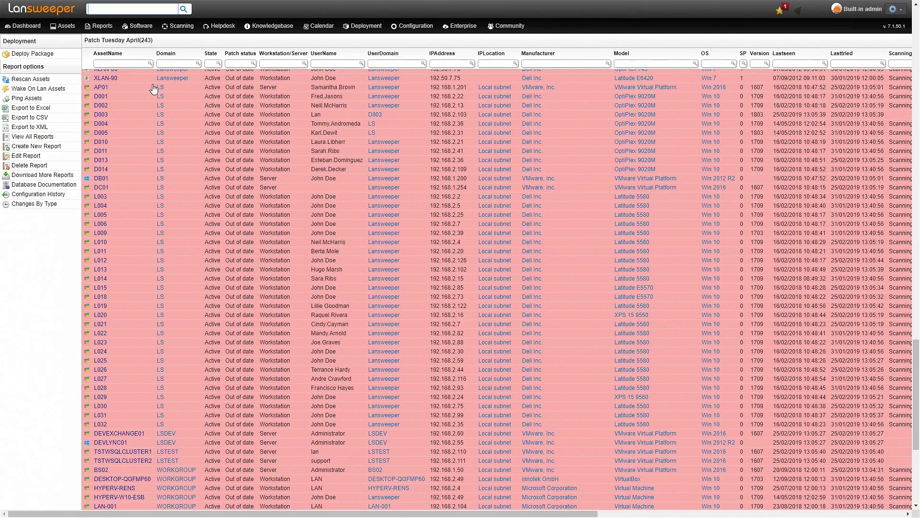
Search the report list for 'patch', showing three reports including Patch Tuesday April.
click(103, 26)
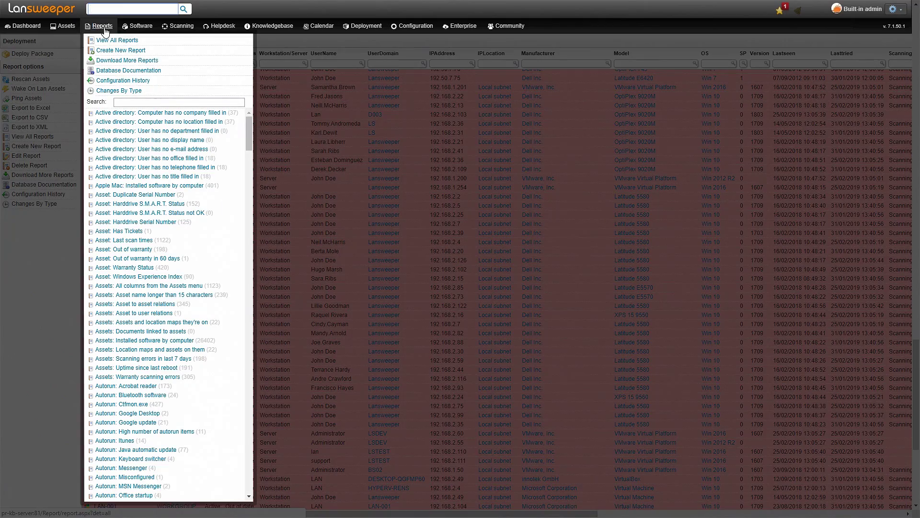
click(139, 103)
text(patch)
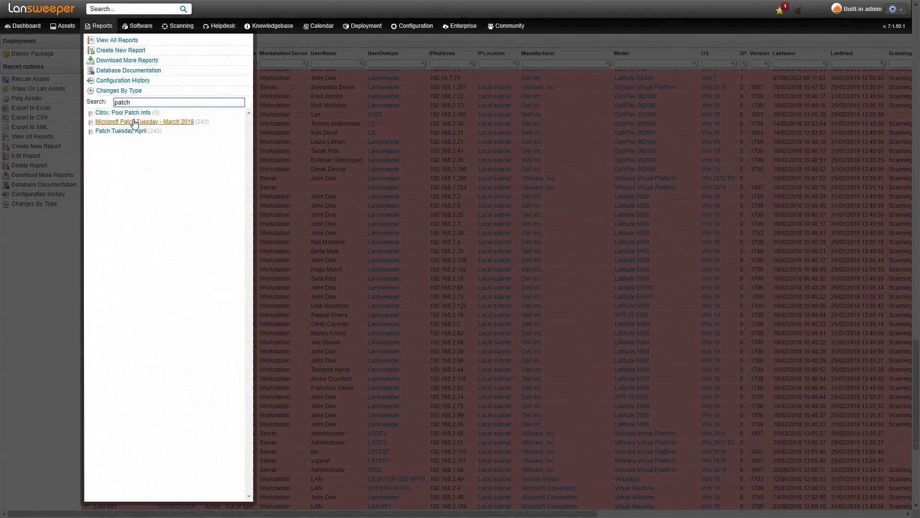